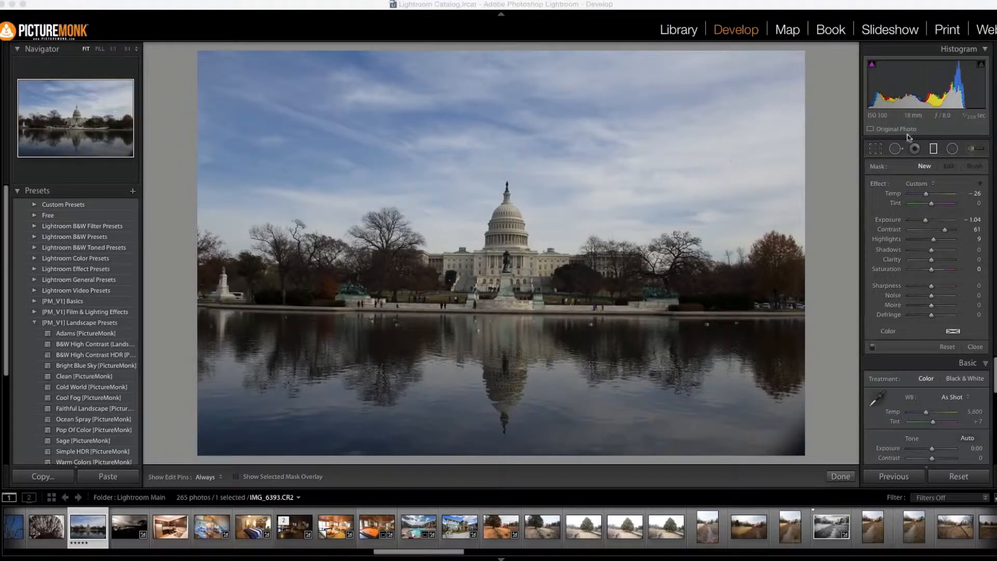
Step: Straighten the photo's perspective with the Auto Upright lens correction
left_click(971, 149)
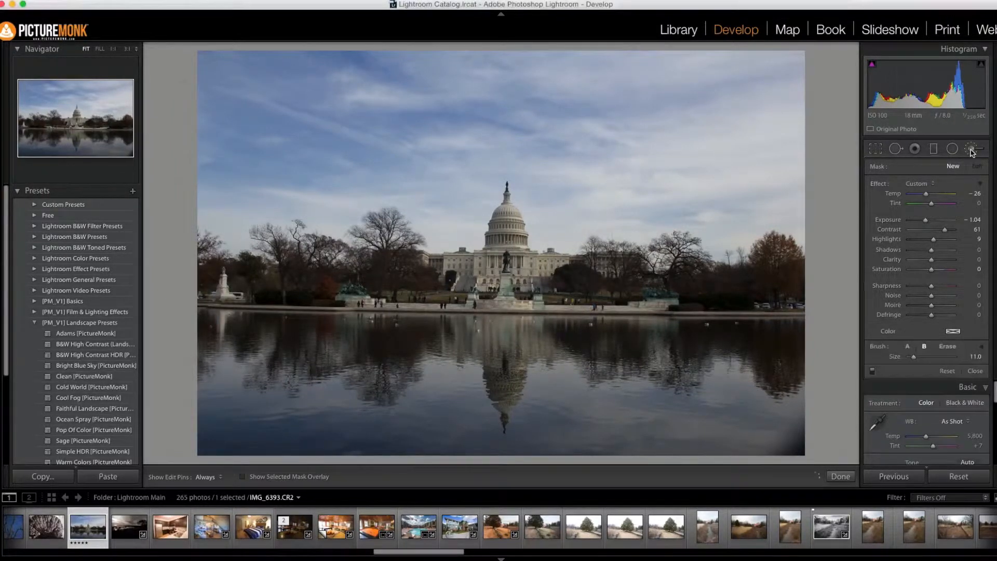
left_click(971, 150)
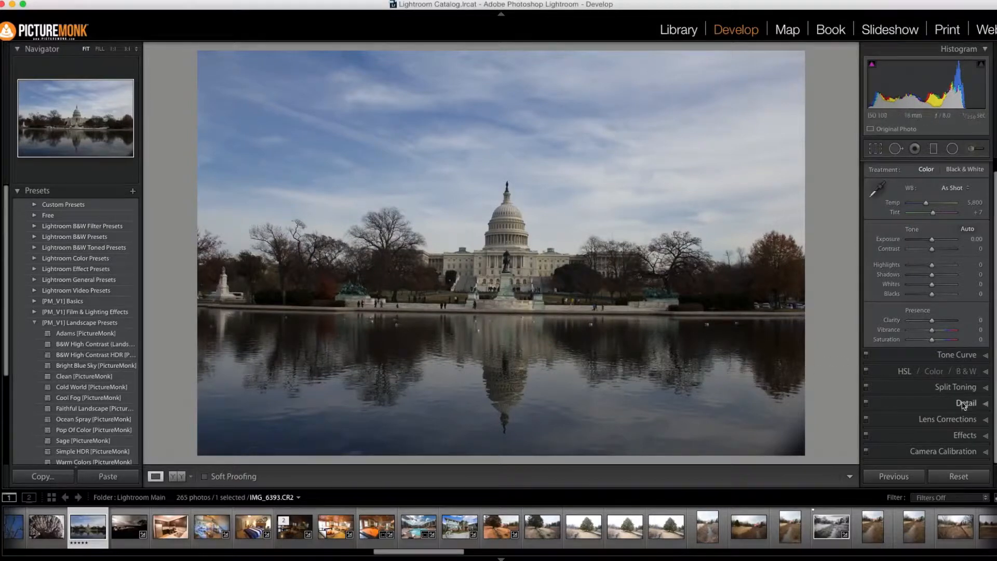
left_click(962, 419)
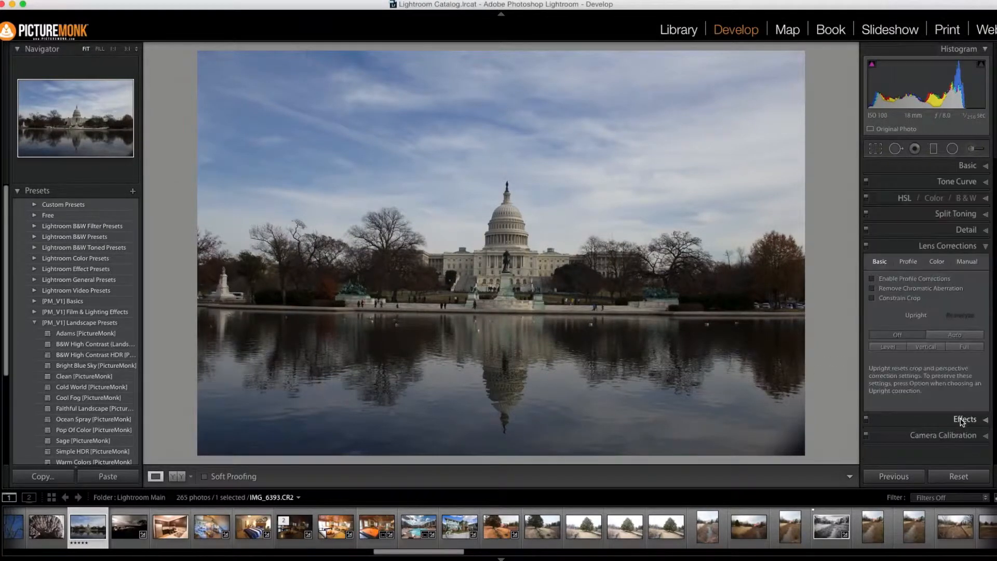
left_click(948, 336)
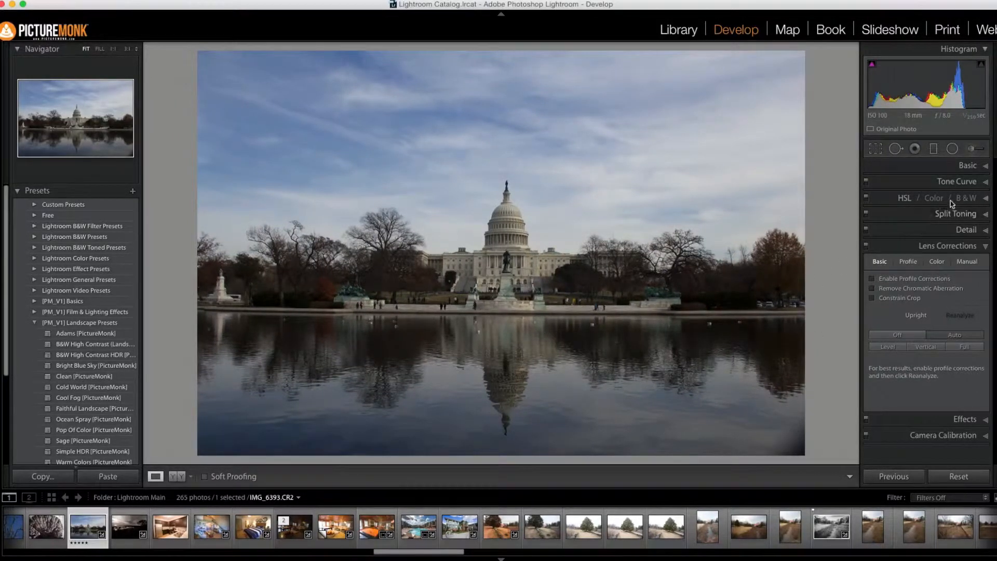
Step: Convert the photo to black and white, with Shadows at +84 and Highlights at -100
left_click(968, 166)
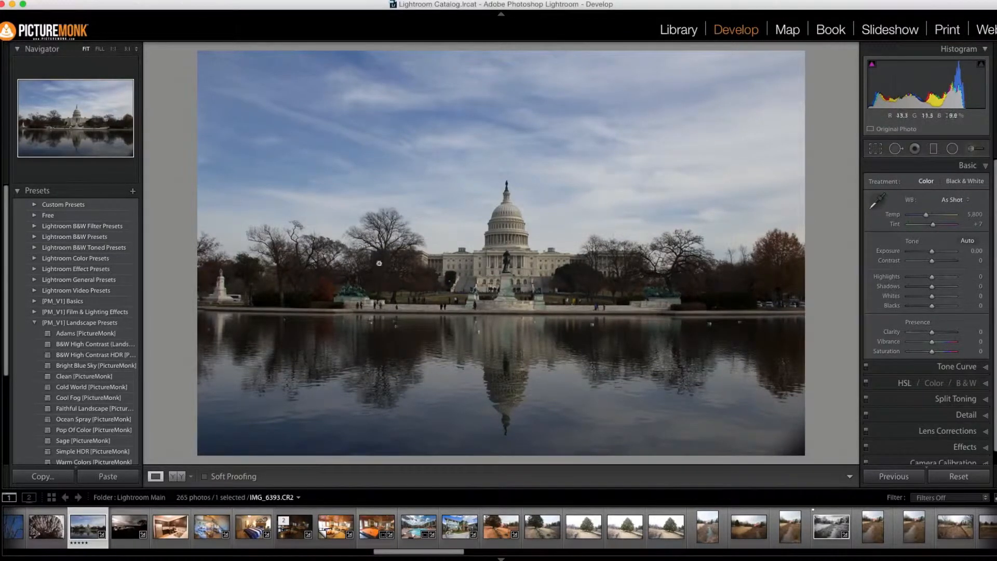
left_click(971, 186)
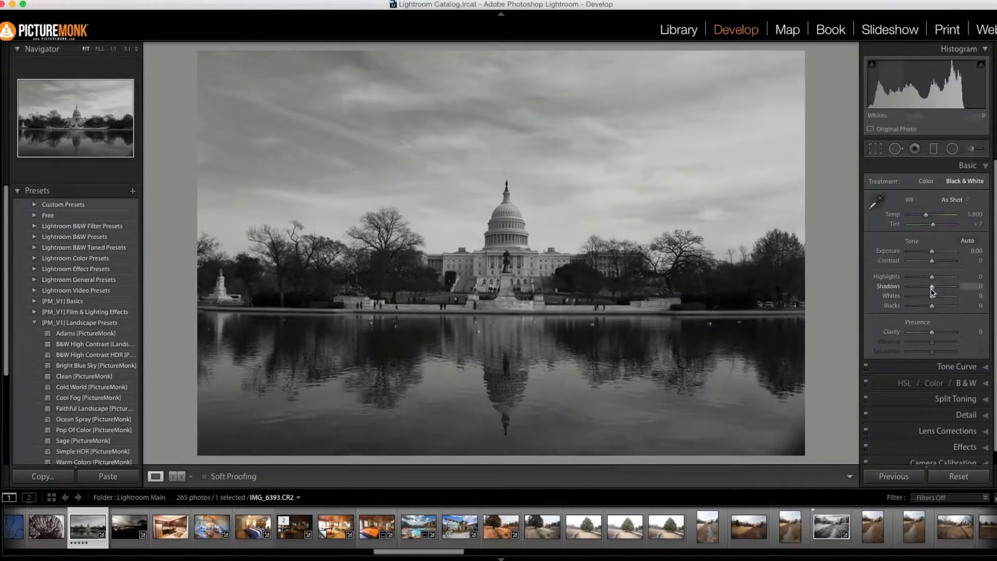
left_click_drag(932, 290, 952, 290)
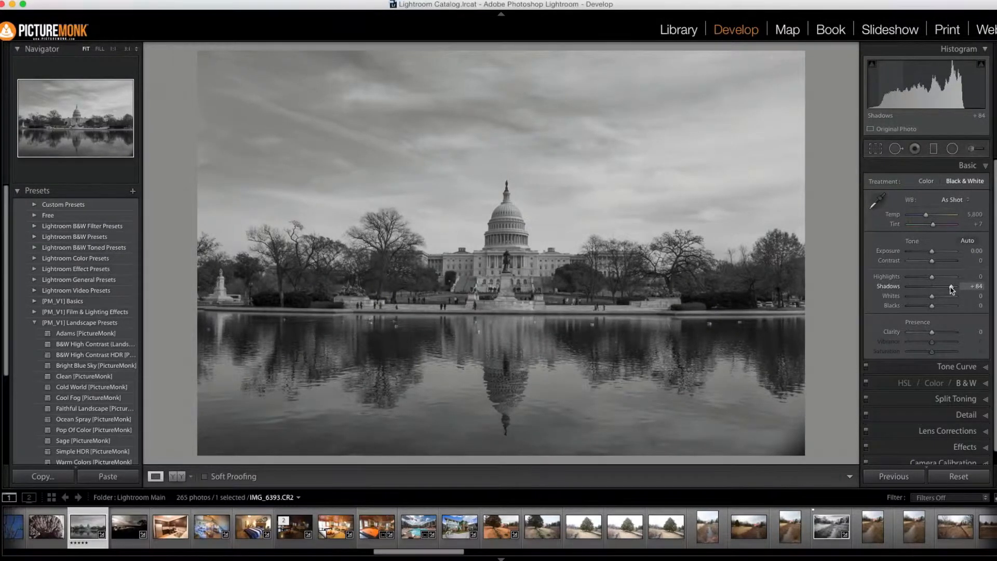
left_click_drag(931, 278, 906, 279)
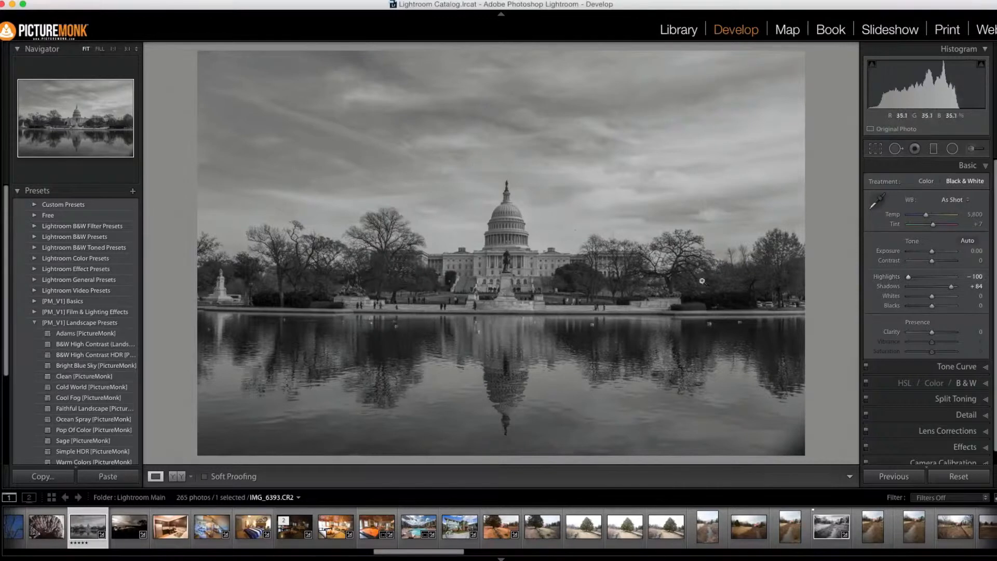
Step: Set the photo's Clarity to +45, Contrast to +51, Exposure to +0.35 and Blacks to +15
left_click_drag(933, 334, 944, 336)
left_click_drag(932, 260, 943, 263)
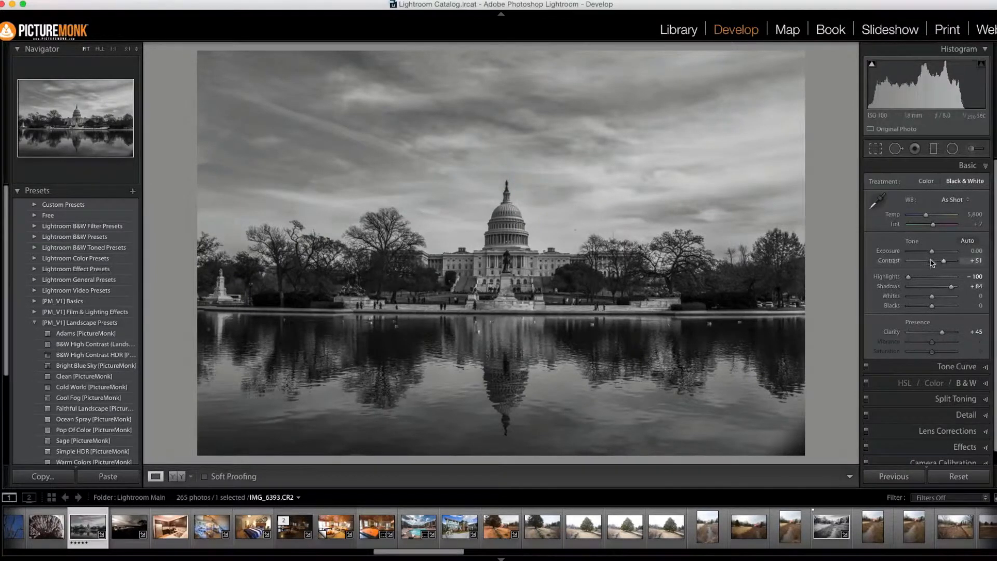
left_click_drag(933, 253, 934, 255)
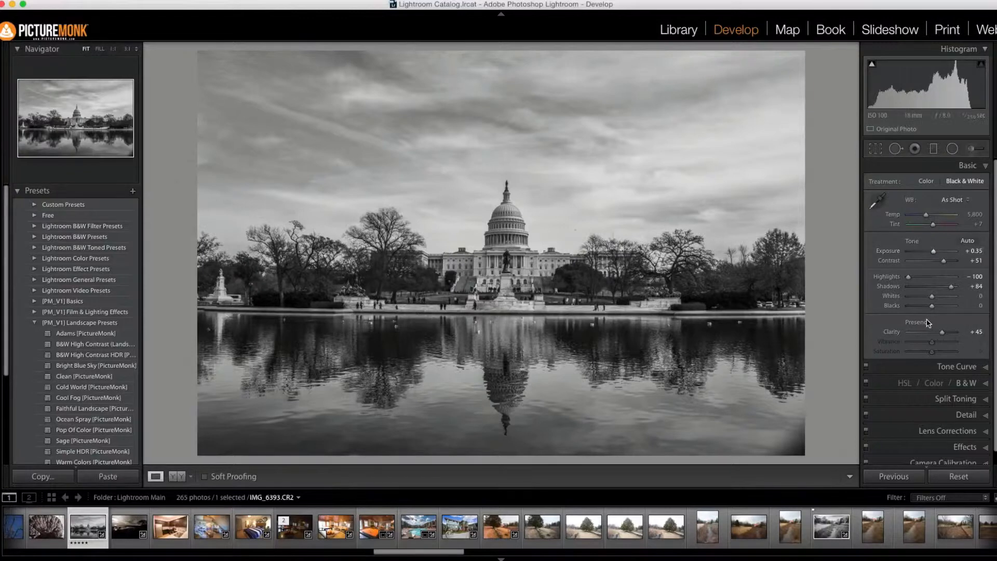
left_click_drag(929, 302, 935, 308)
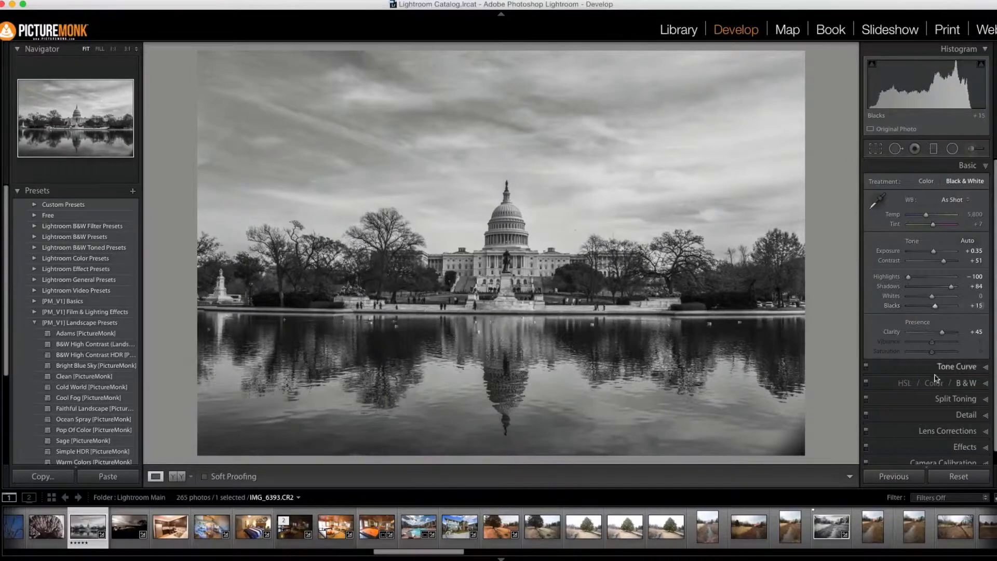
Step: Shape the RGB tone curve with an anchor point in the shadows and a raised point in the highlights
left_click(965, 367)
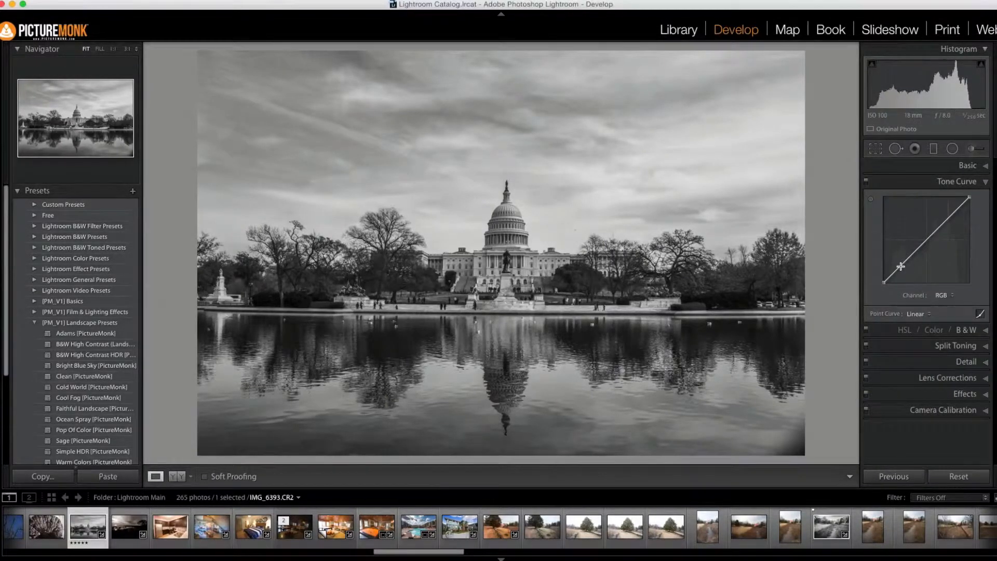
left_click_drag(901, 266, 904, 267)
left_click_drag(944, 231, 942, 222)
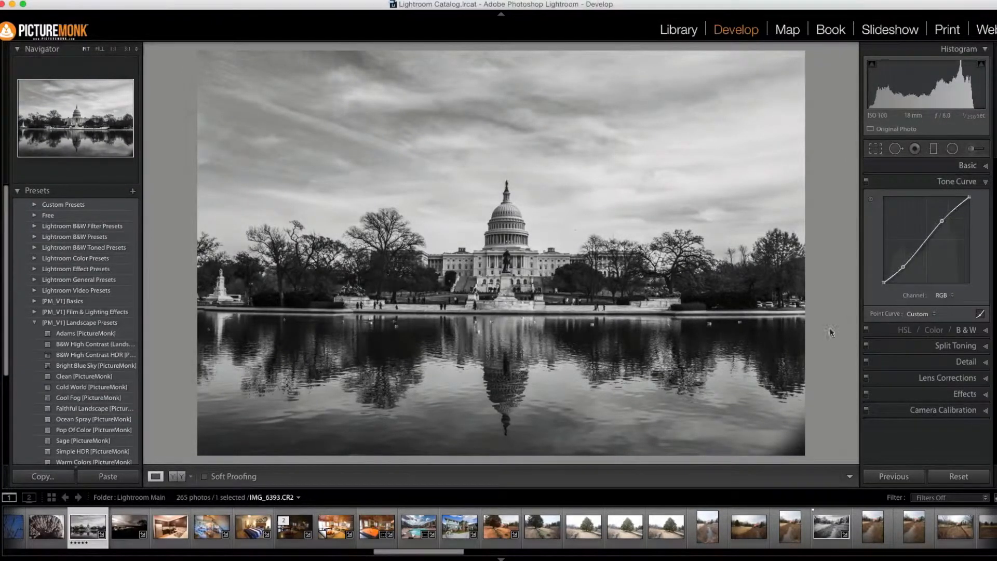
Step: Set the photo's Shadows to +100 and Highlights to -55
left_click(962, 166)
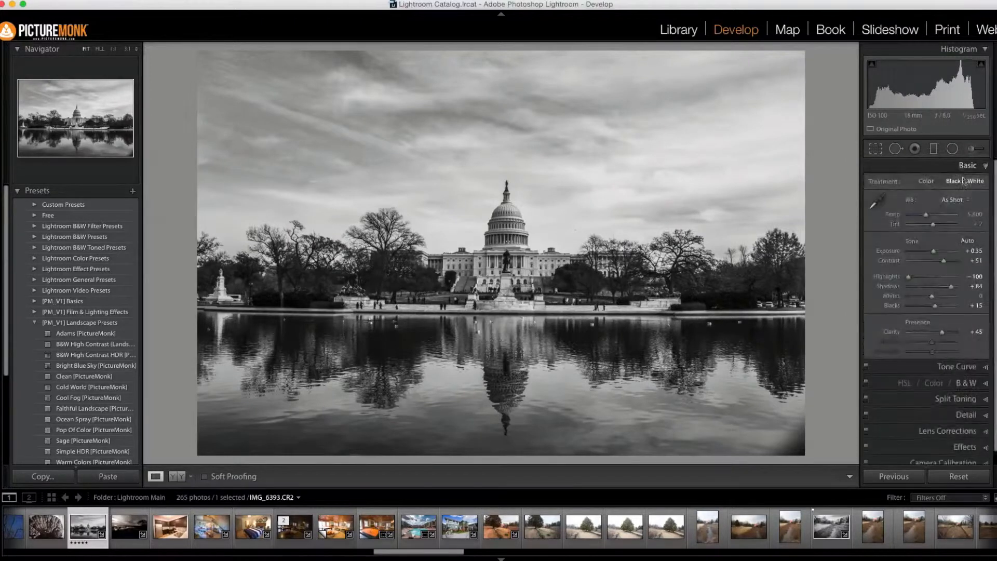
left_click_drag(954, 286, 961, 291)
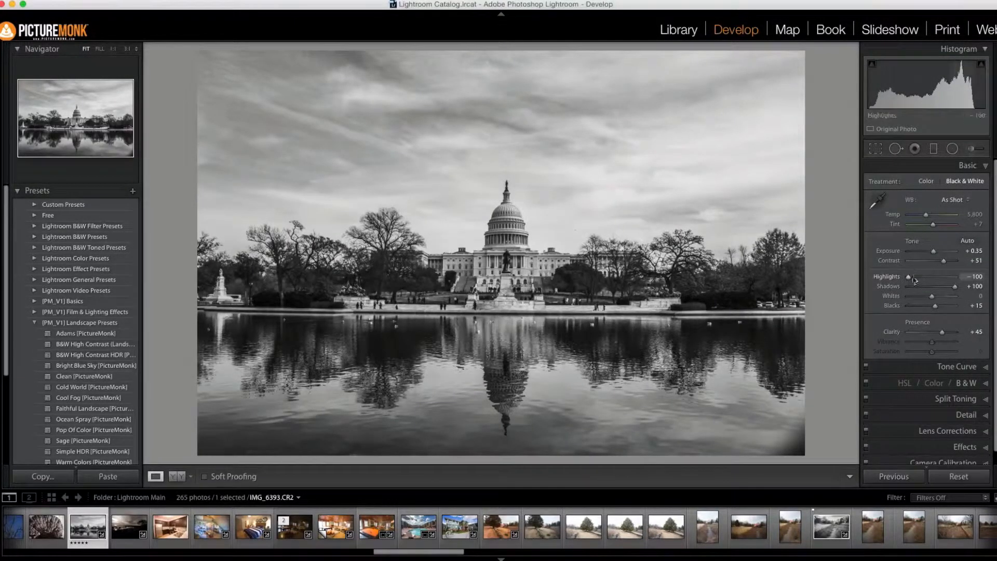
left_click_drag(912, 280, 921, 280)
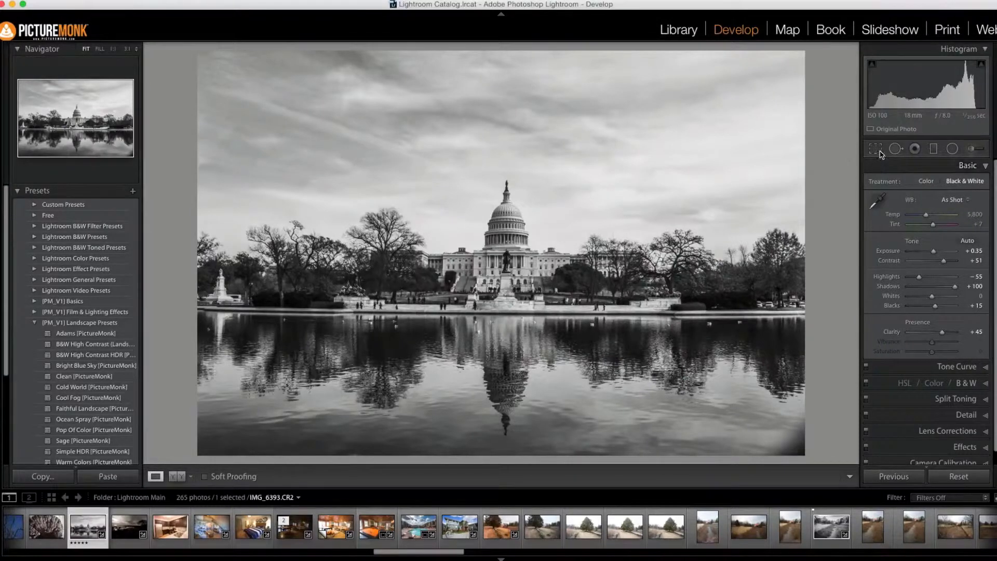
Step: Crop the sky and the lower edge of the water to give the photo a wide panoramic format
left_click(881, 153)
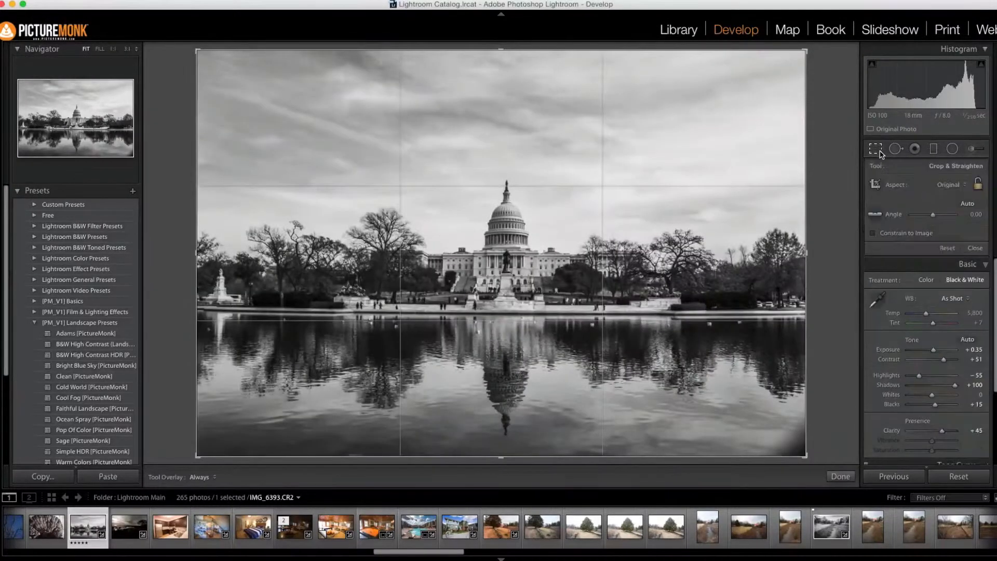
left_click_drag(500, 50, 501, 104)
left_click_drag(503, 403, 504, 396)
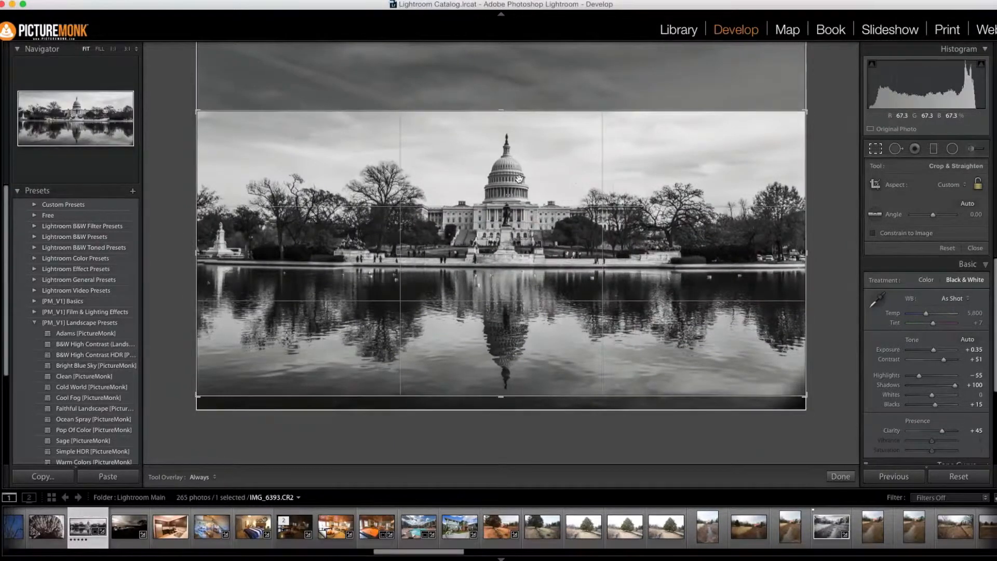
key("Return")
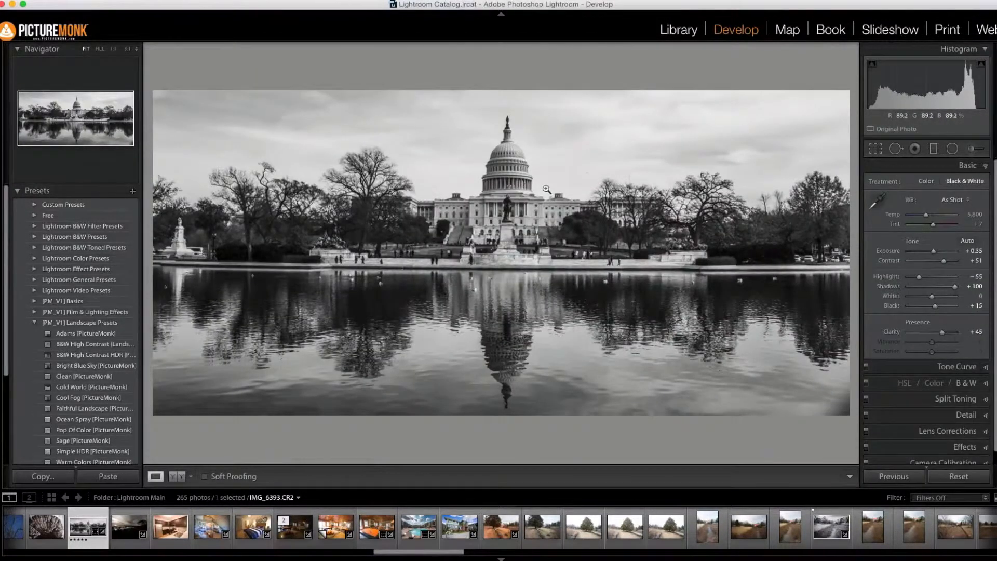
Step: Set up the adjustment brush with Exposure 1.06 and Contrast reset to 0
left_click(971, 149)
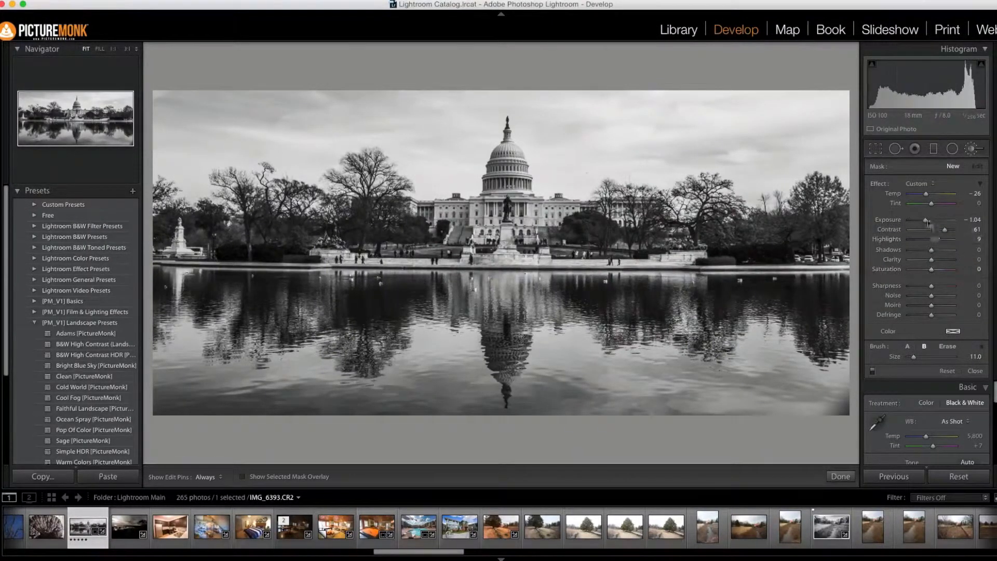
double_click(900, 223)
double_click(896, 229)
left_click_drag(932, 220, 940, 225)
Step: Brush over the dark trees on both sides of the Capitol and raise the brushed area's Exposure to 1.54
key("h")
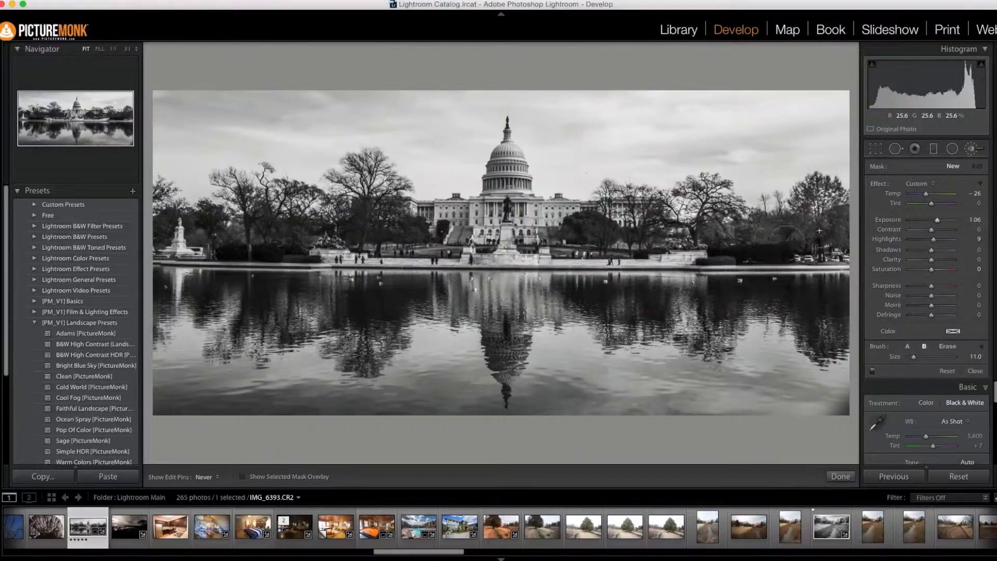
left_click(820, 206)
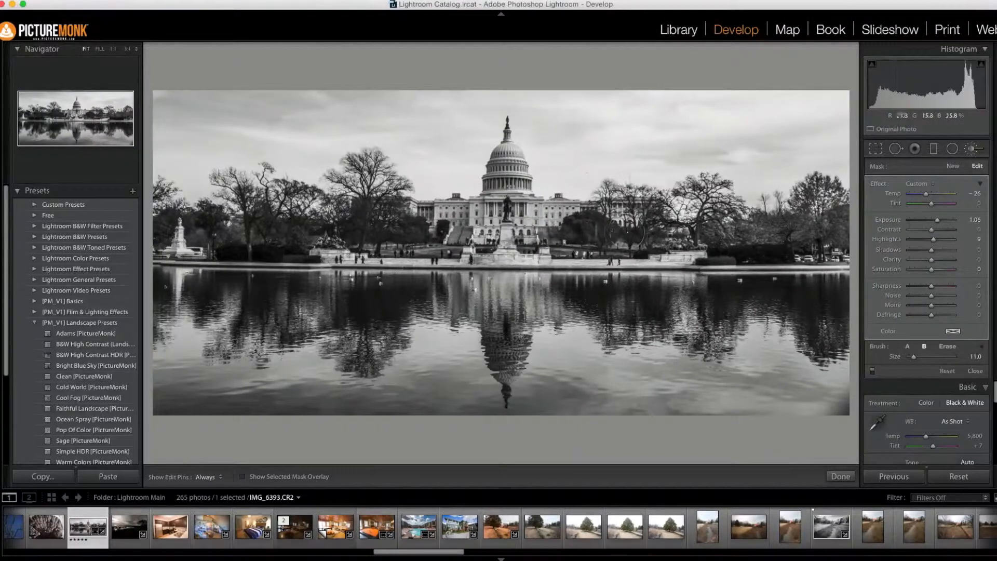
key("h")
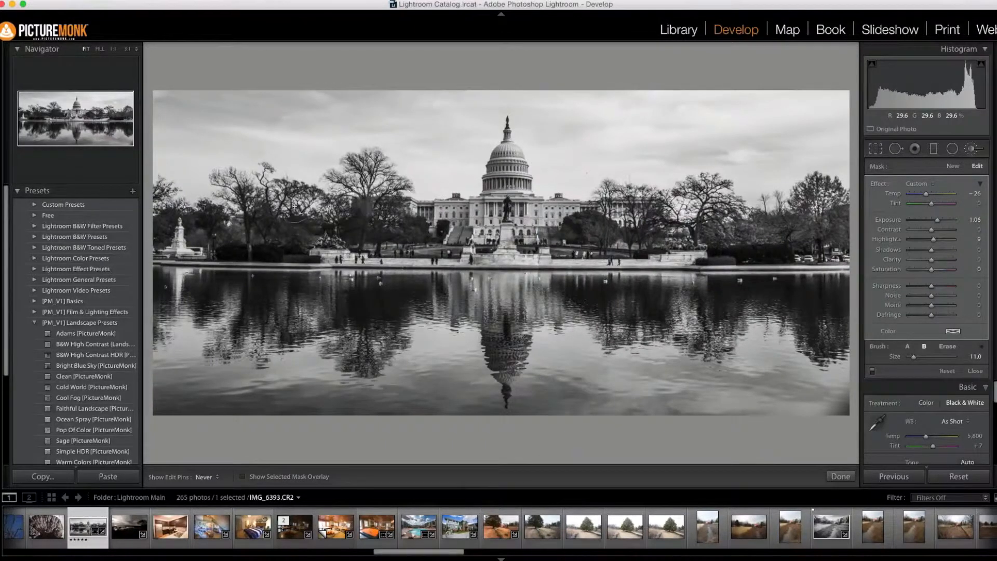
left_click_drag(260, 240, 397, 231)
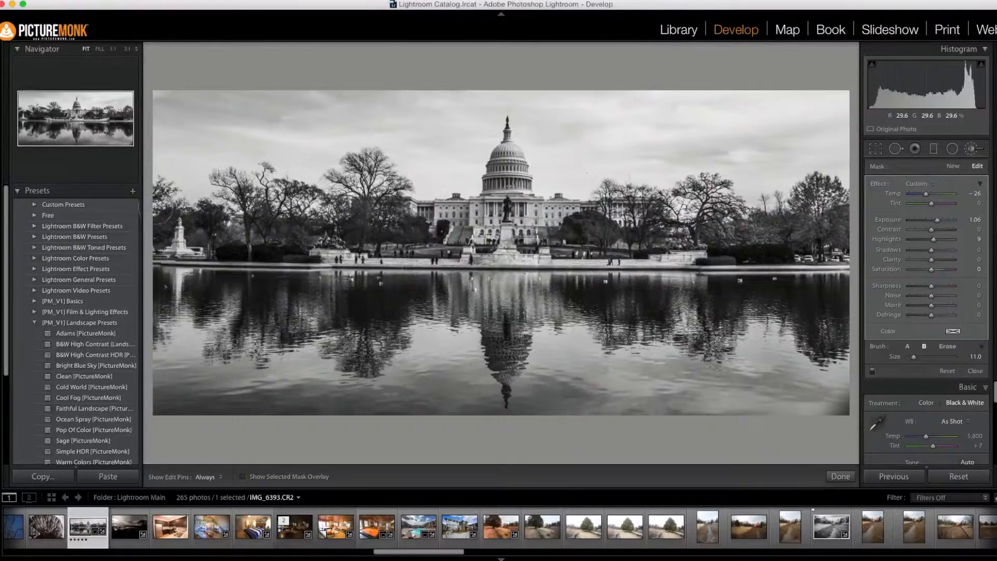
mouse_move(165, 223)
left_mouse_down()
mouse_move(260, 239)
mouse_move(291, 202)
mouse_move(387, 218)
left_mouse_up()
left_click_drag(582, 227, 586, 232)
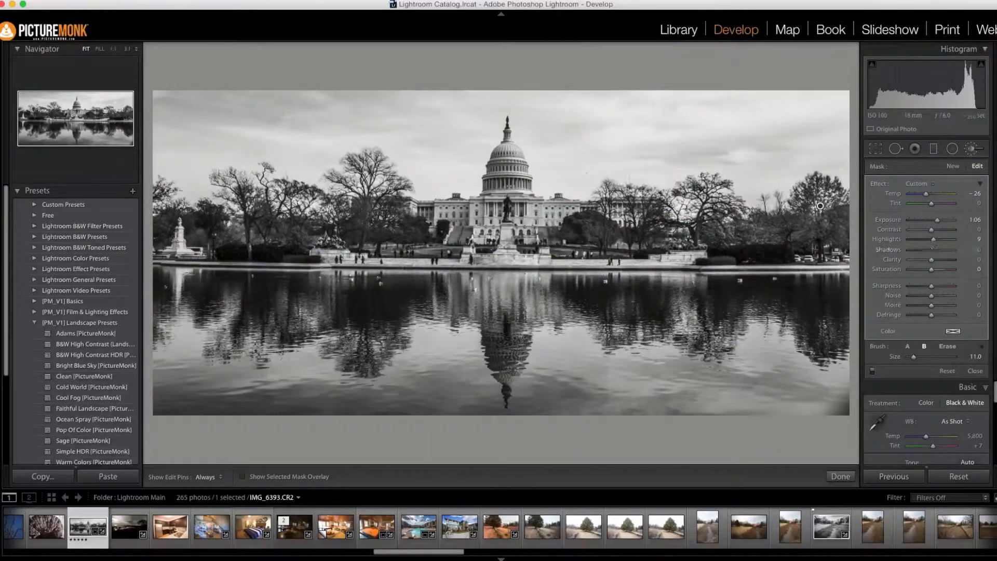
left_click_drag(937, 219, 938, 221)
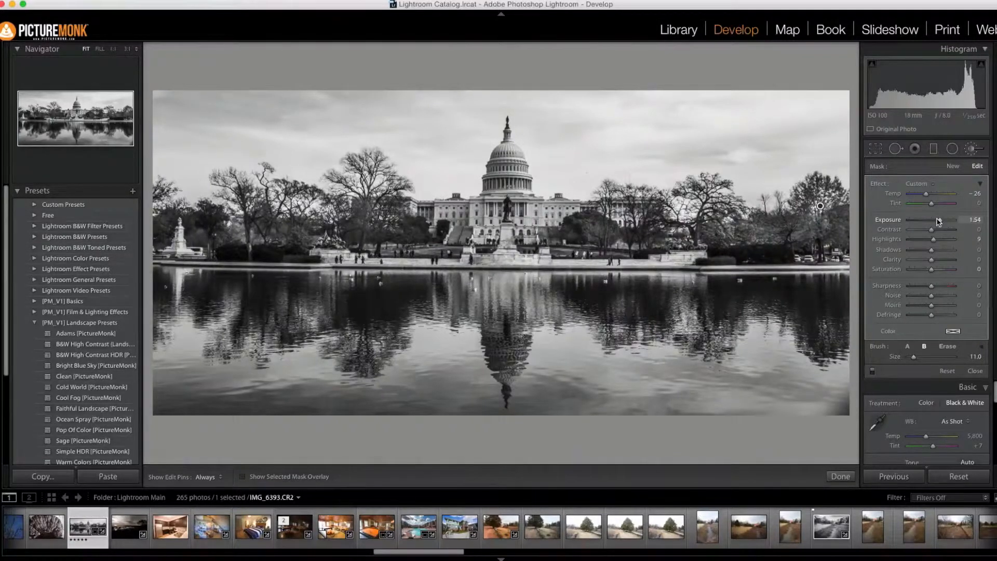
left_click(972, 149)
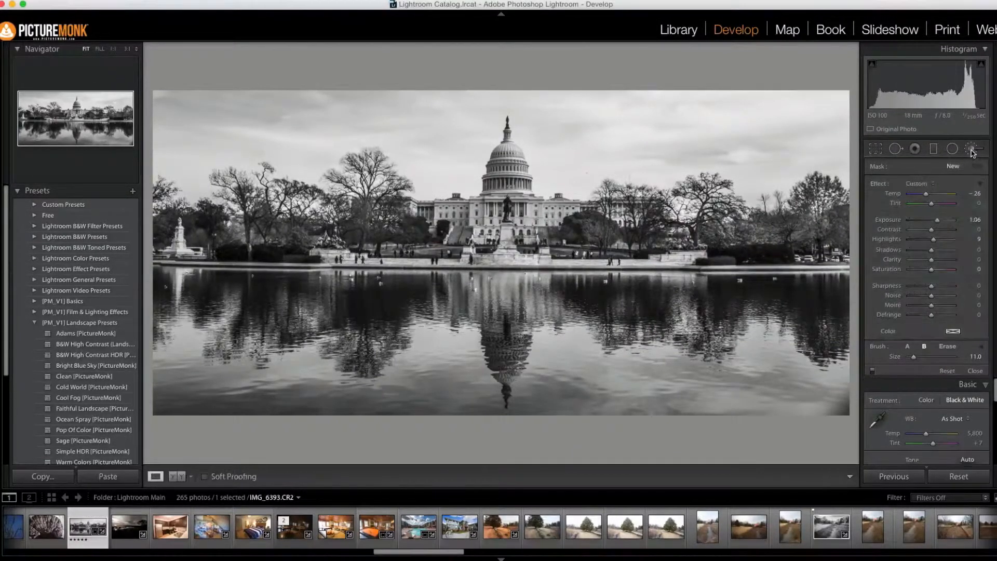
Step: Apply a graduated filter from the water up to the top of the dome, with Exposure 0.94, Contrast 73 and Clarity 68
left_click(934, 150)
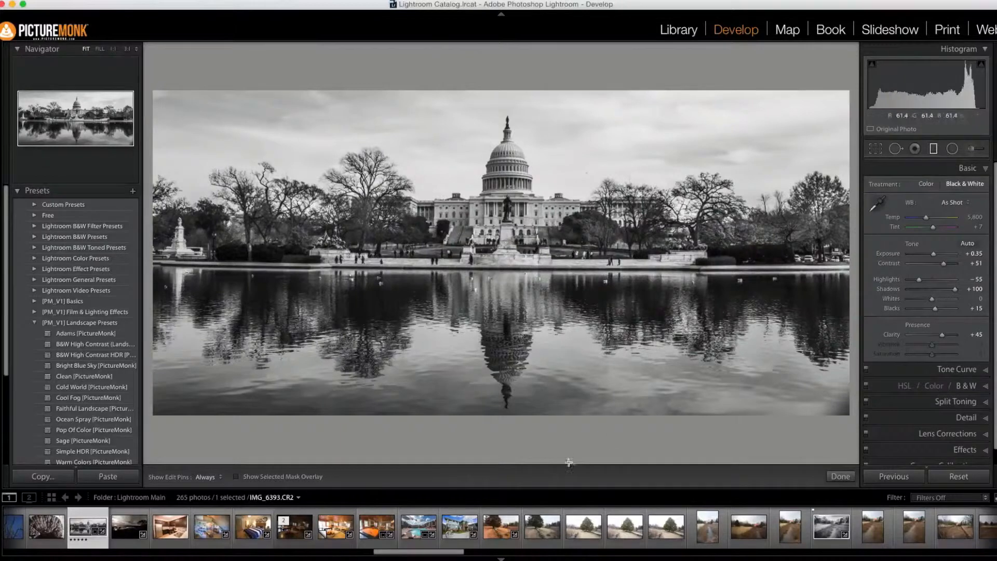
left_click_drag(501, 345, 508, 119)
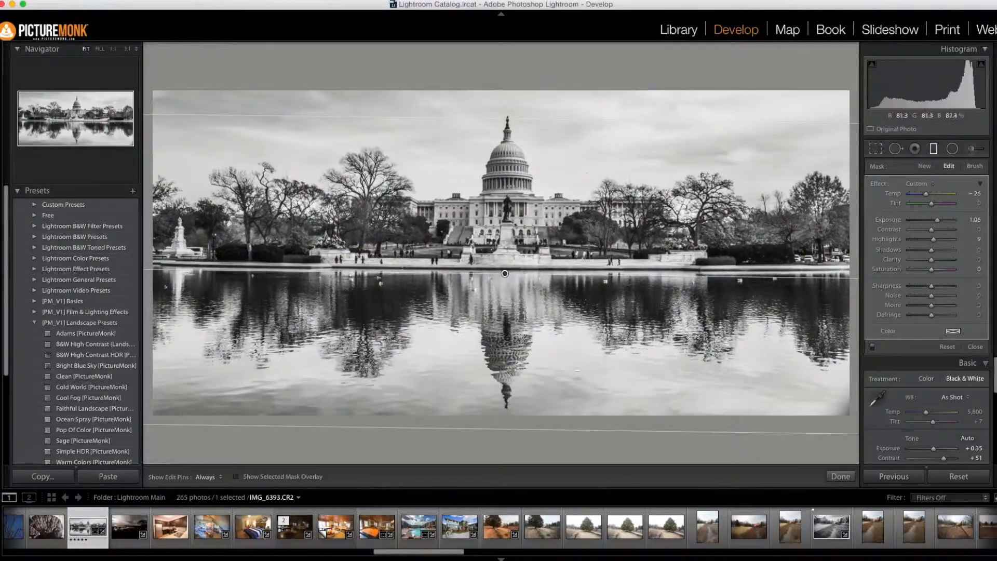
left_click_drag(937, 221, 947, 262)
left_click_drag(935, 221, 937, 222)
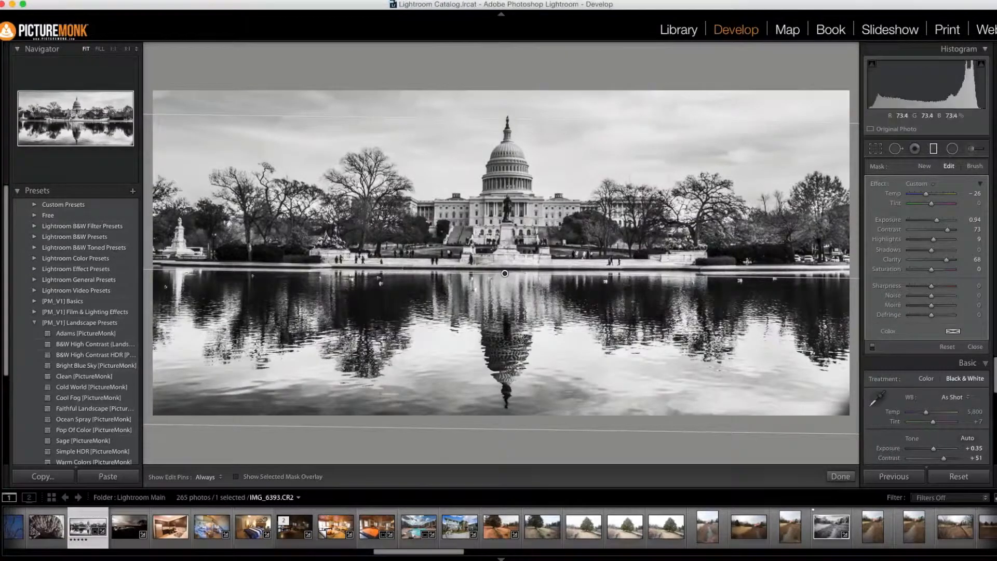
scroll(942, 401, "down", 2)
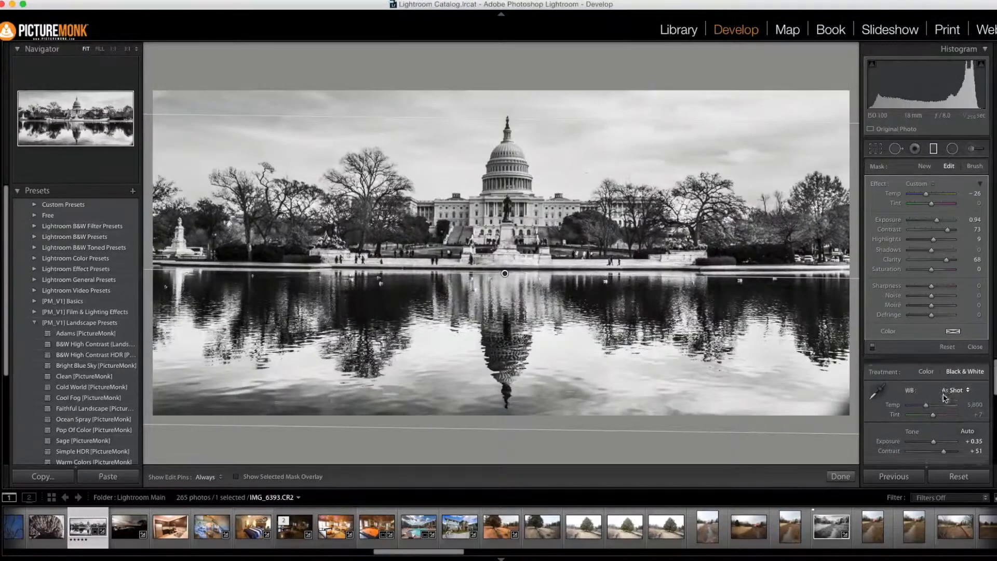
left_click(932, 150)
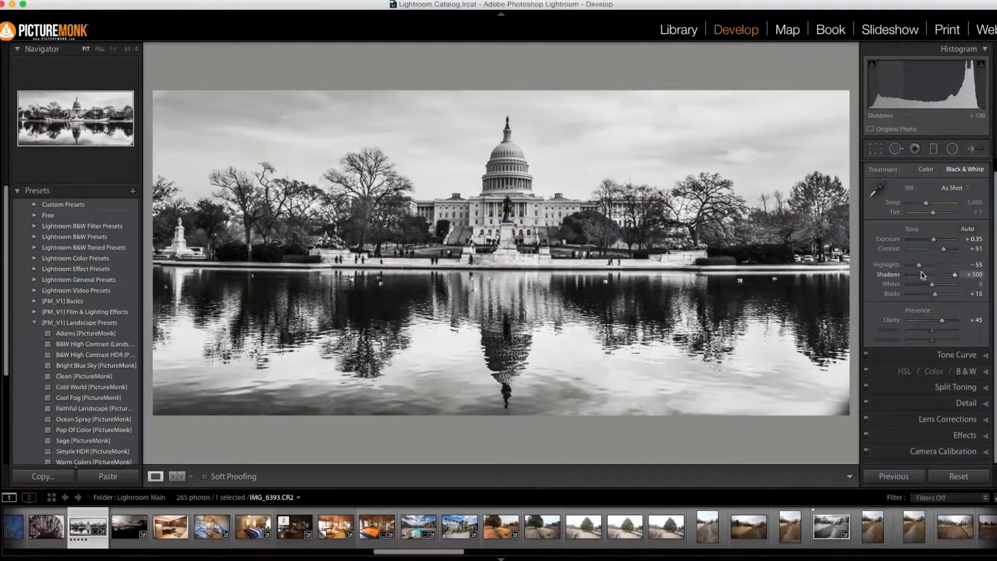
Step: Set the photo's Blacks to +63 and crop slightly more sky off the upper edge
left_click_drag(935, 294, 945, 295)
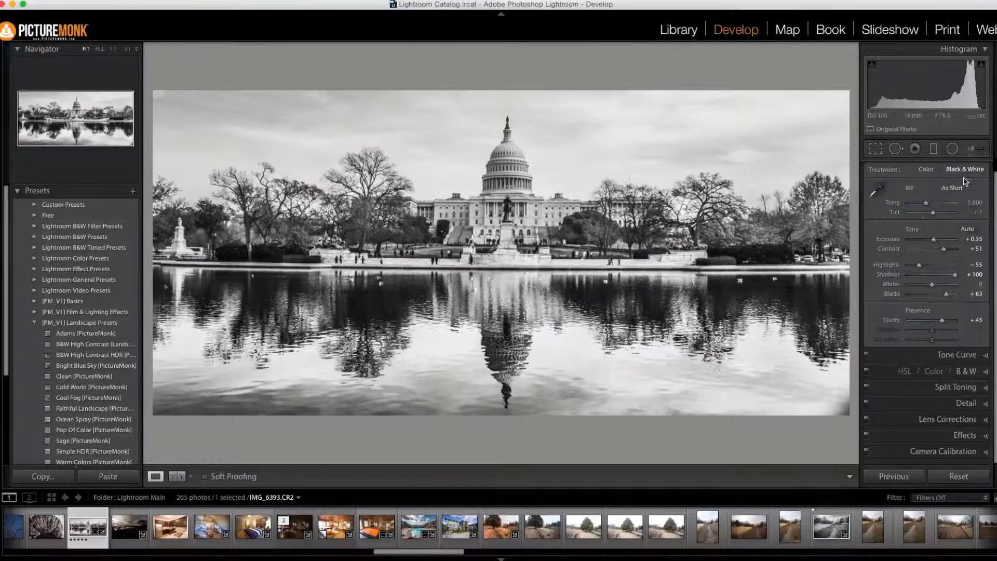
left_click(876, 150)
left_click_drag(502, 108, 502, 117)
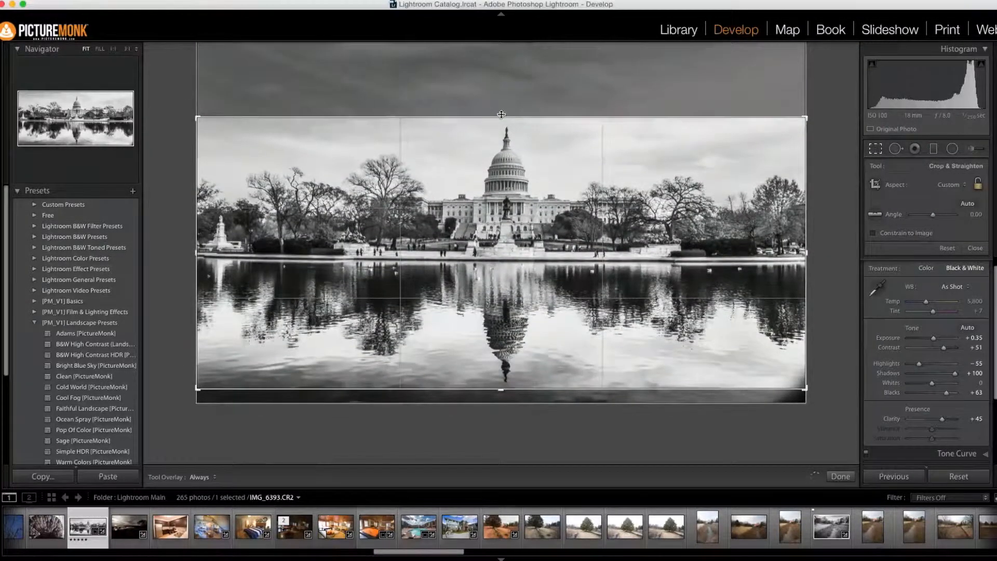
key("Return")
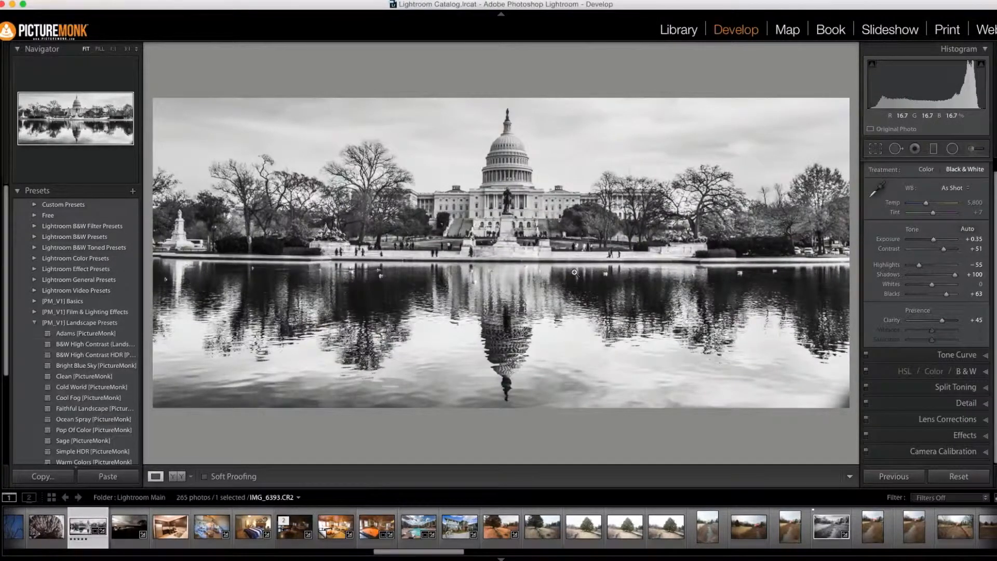
Step: Raise the photo's Sharpening Amount to 98
left_click(966, 404)
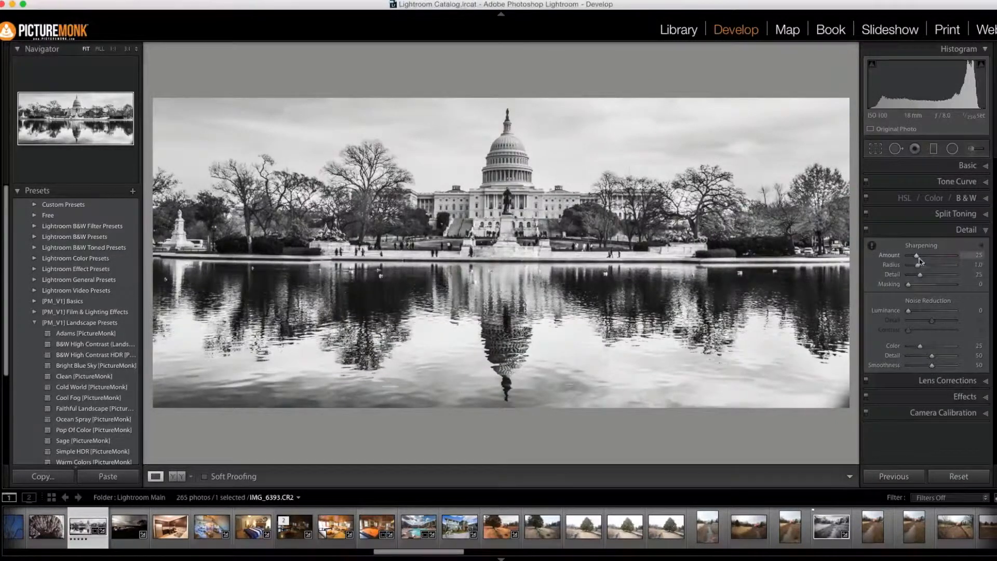
left_click_drag(929, 259, 935, 258)
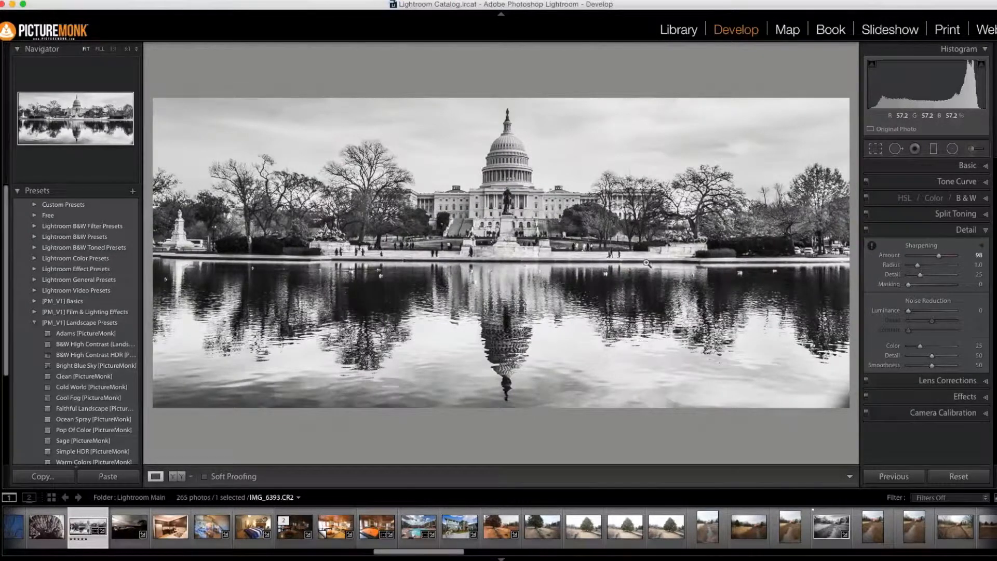
left_click(967, 166)
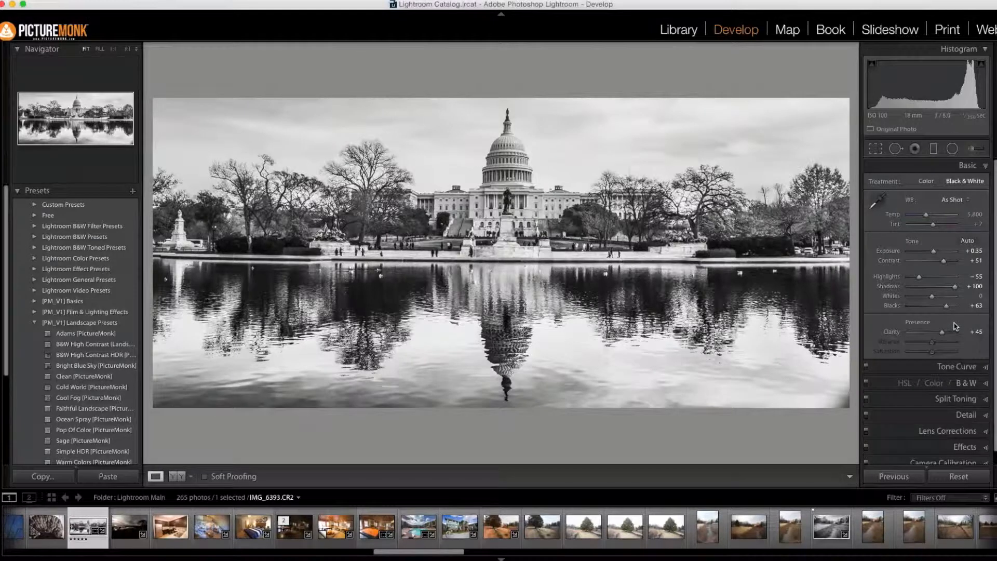
Step: Collapse the landscape presets and save the current edit as a snapshot named BW1
scroll(35, 328, "down", 3)
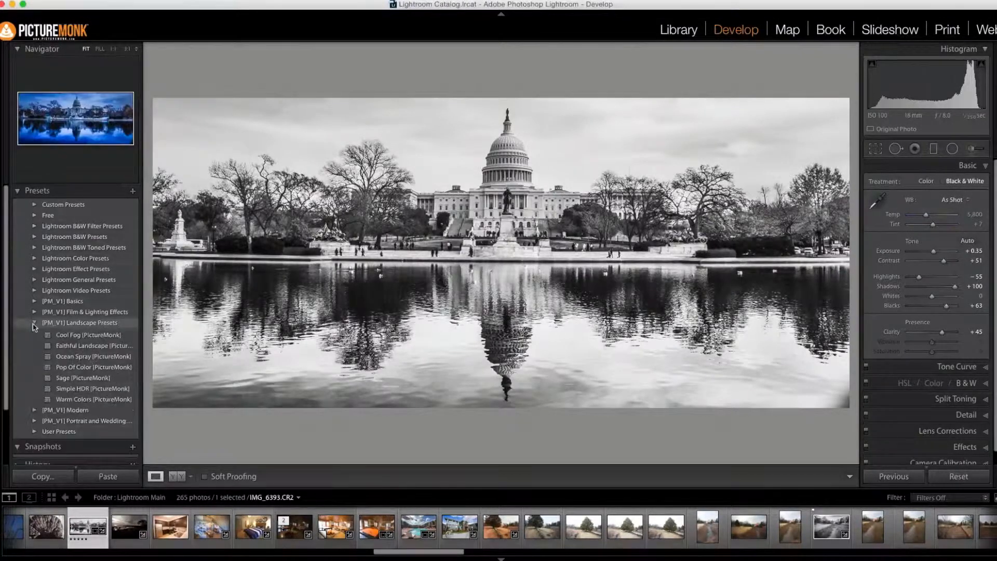
left_click(34, 323)
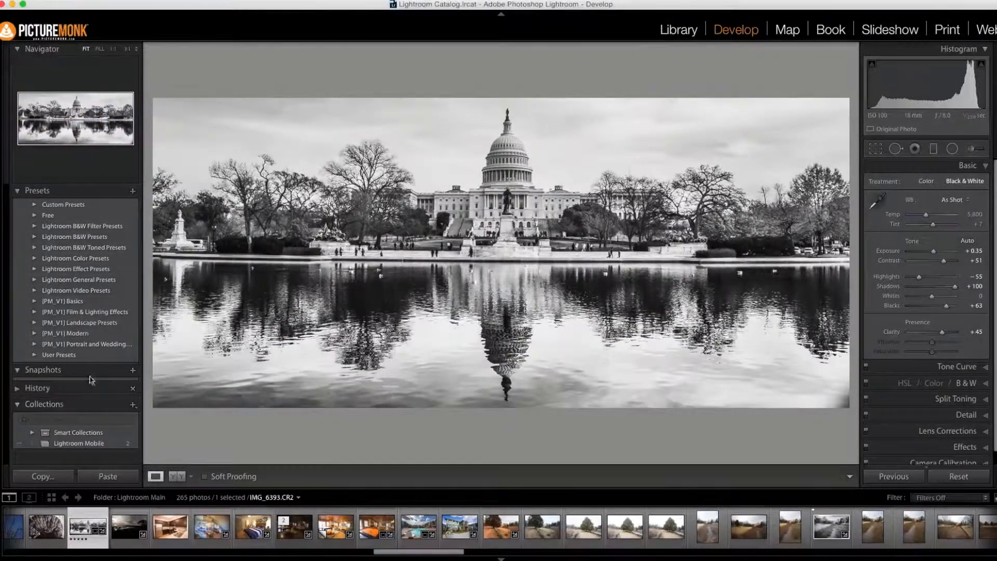
left_click(132, 371)
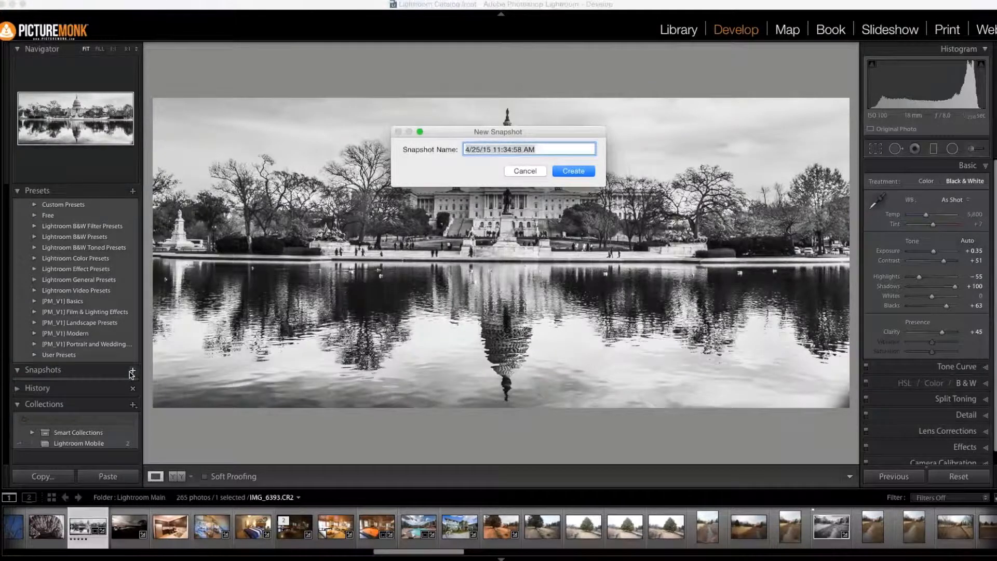
type("BW1")
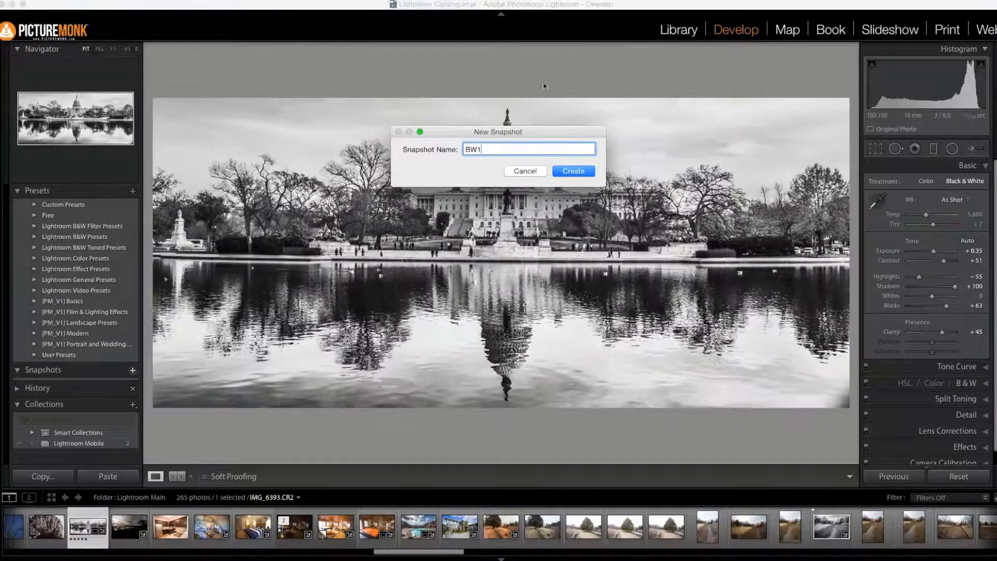
left_click(574, 170)
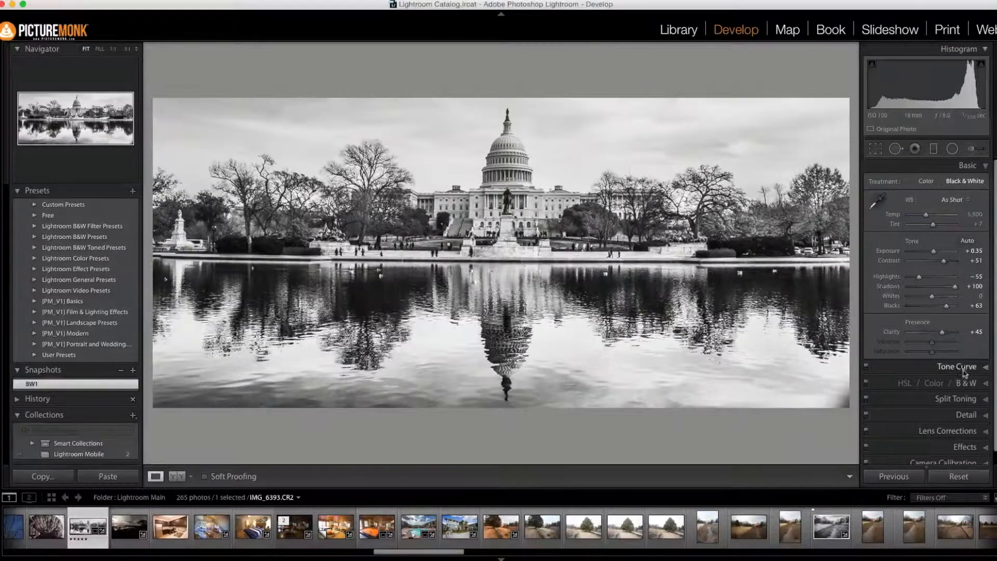
Step: Replace the tone curve's existing points with a single shadow anchor on the diagonal and lift the black end point to fade the blacks
left_click(927, 371)
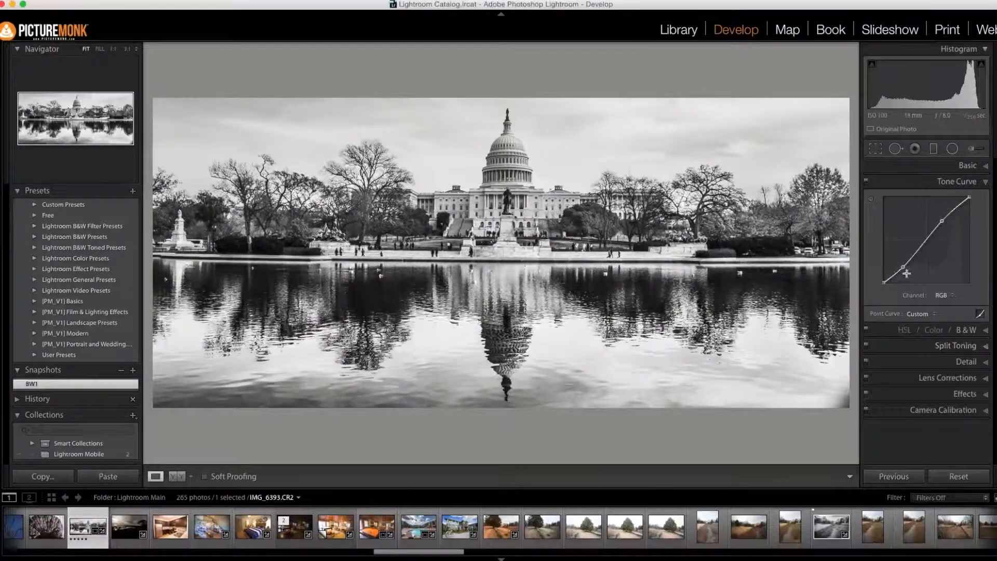
left_click_drag(902, 267, 878, 265)
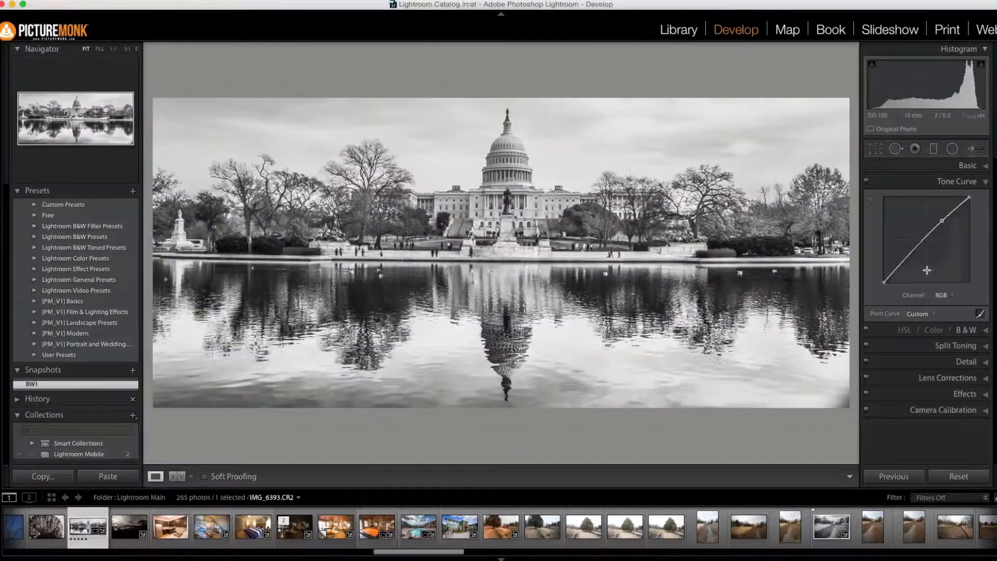
left_click_drag(938, 225, 877, 277)
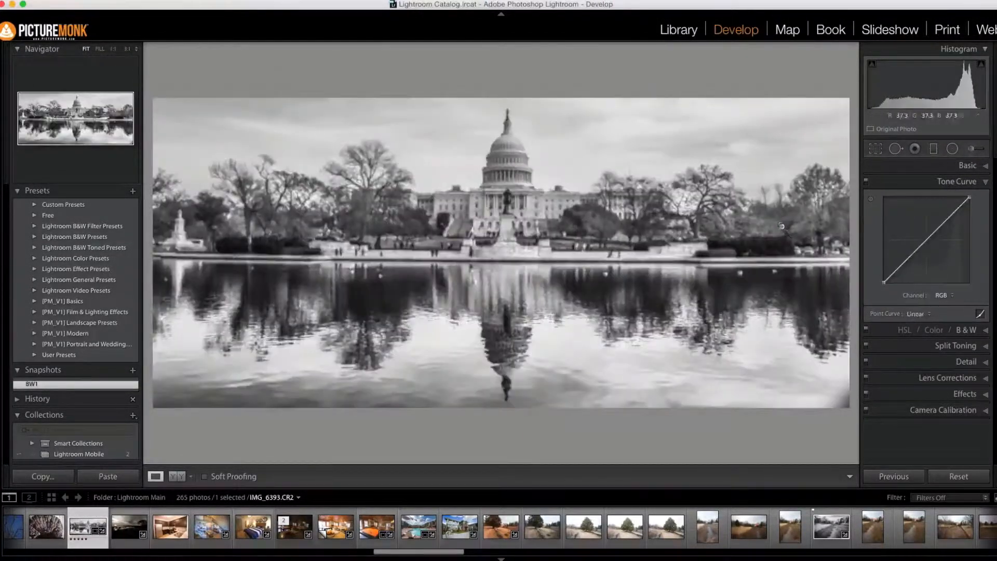
left_click(900, 268)
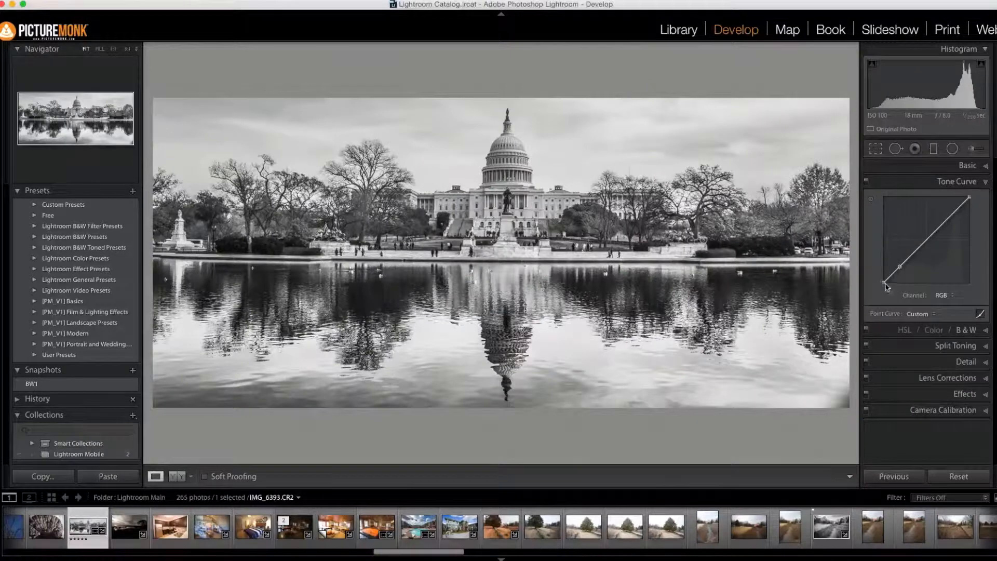
left_click_drag(886, 284, 885, 273)
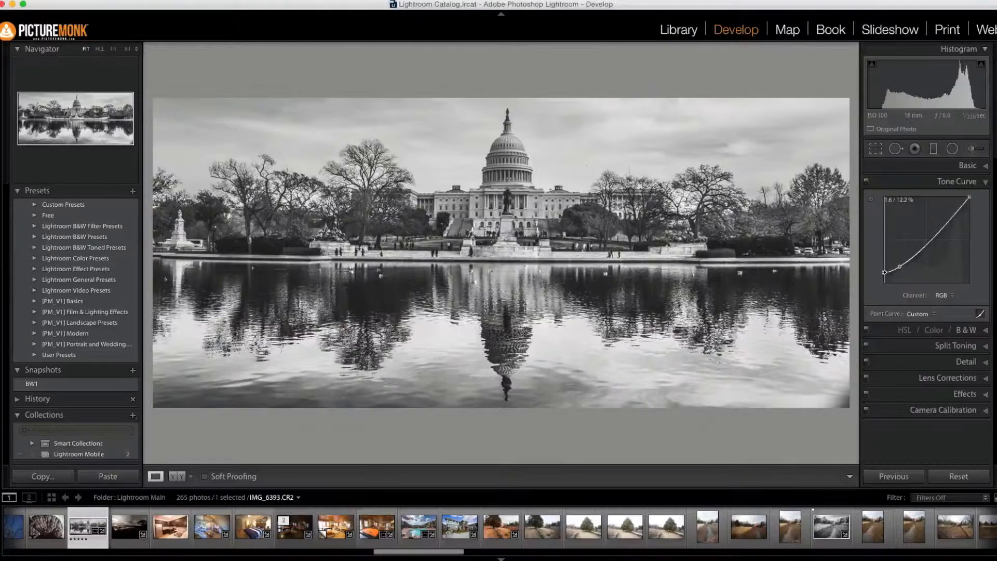
Step: Save the faded version as a snapshot named BW2 and switch between BW1 and BW2 to compare them
left_click(132, 372)
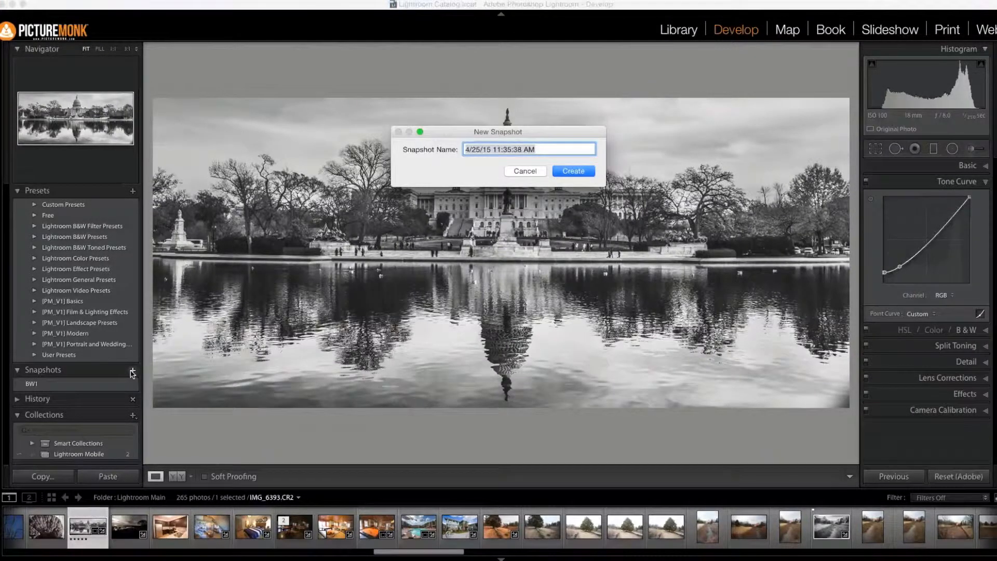
type("BW2")
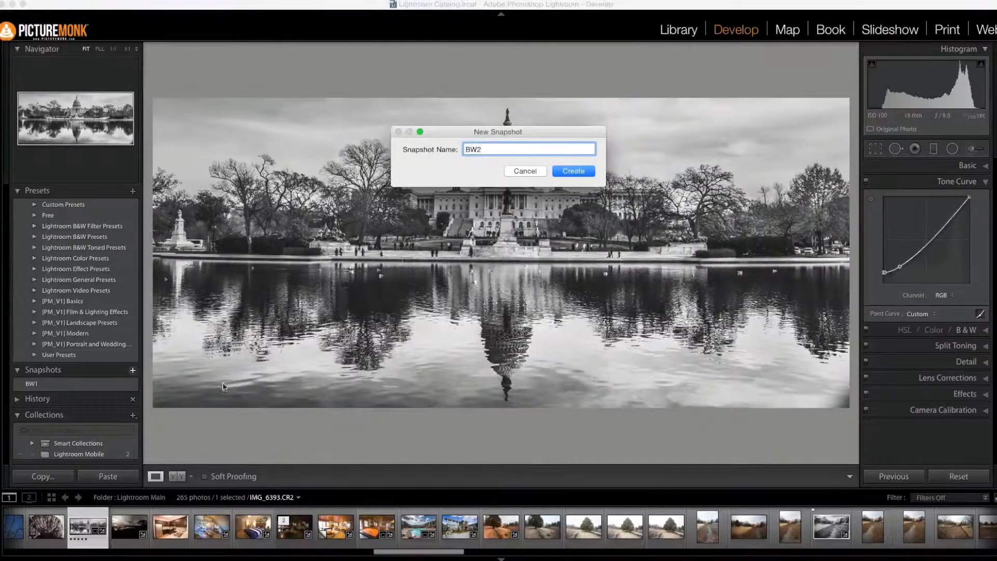
left_click(574, 172)
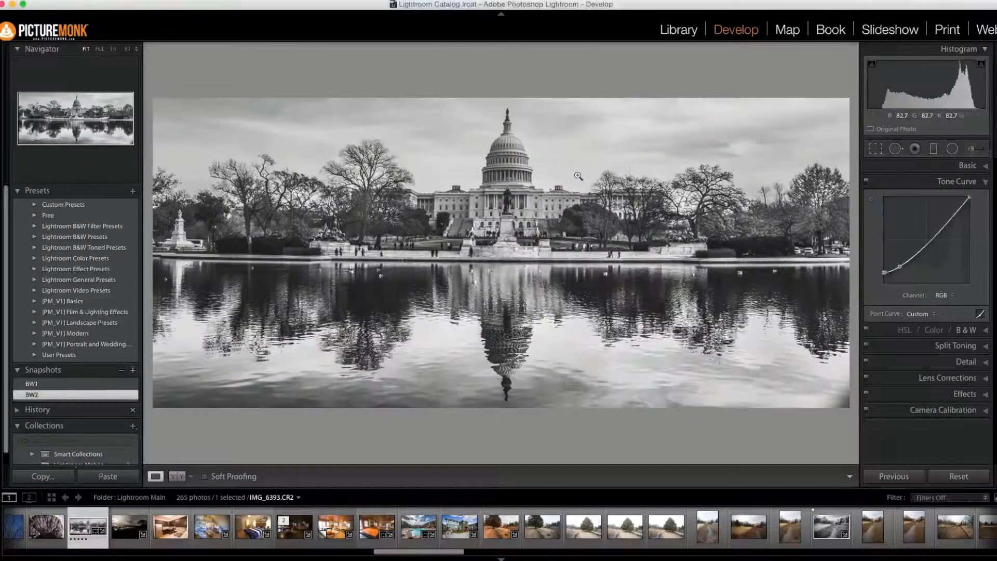
left_click(48, 385)
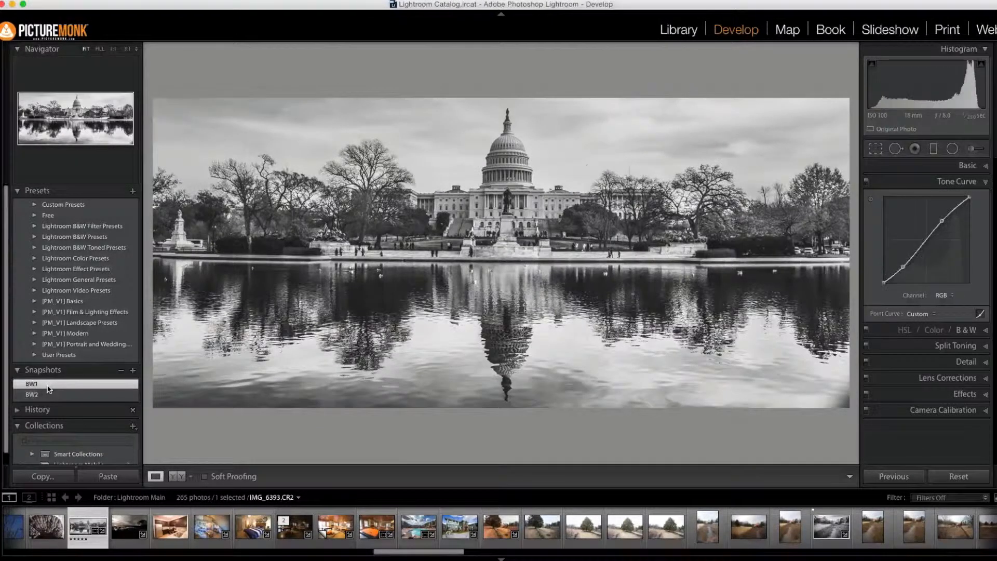
left_click(50, 395)
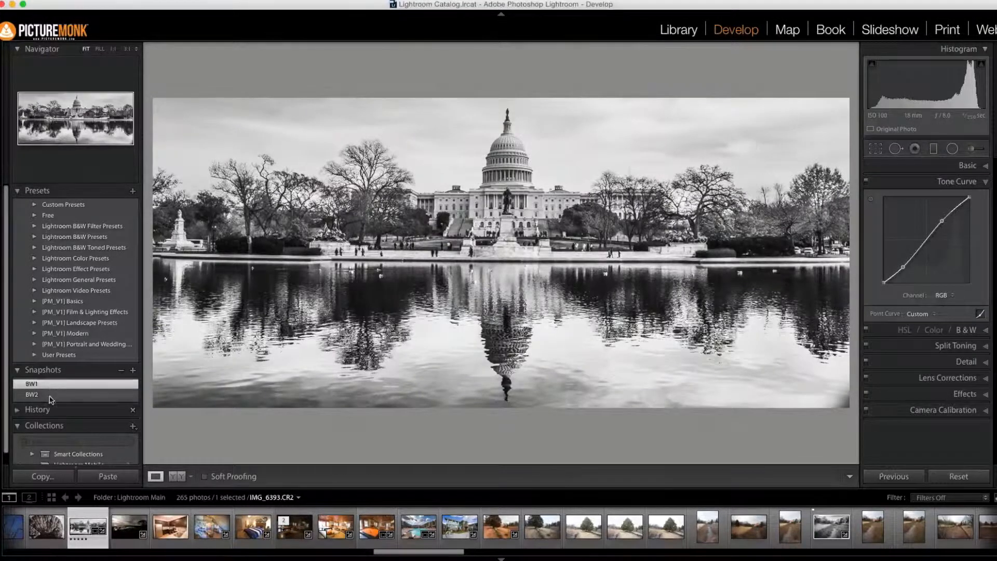